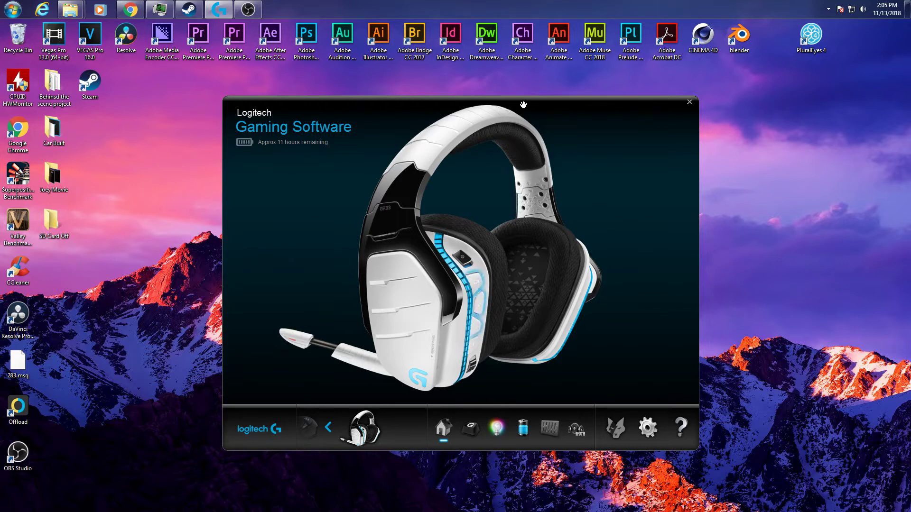
- Open the G933 headset's equalizer settings and expand the no-audio auto-off time choices
left_click(550, 428)
left_click(598, 385)
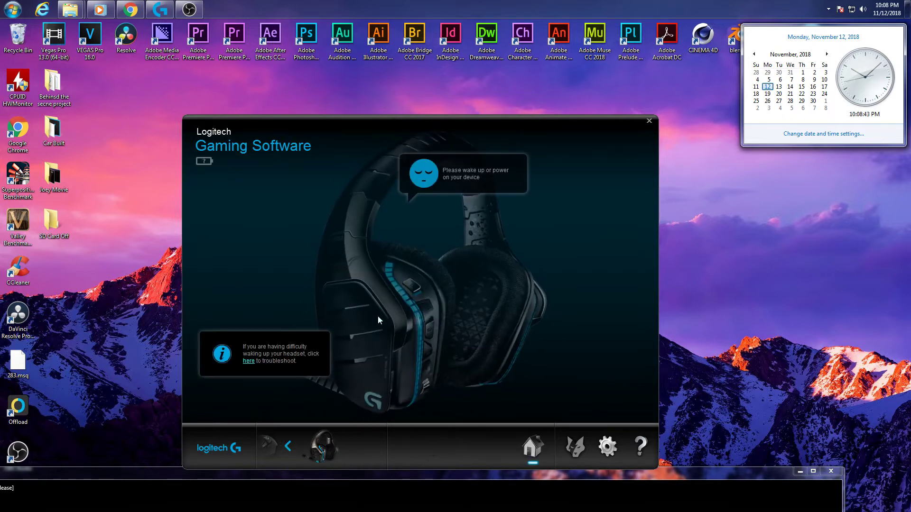
- Set the headset to turn off after 5 minutes without audio
left_click(521, 478)
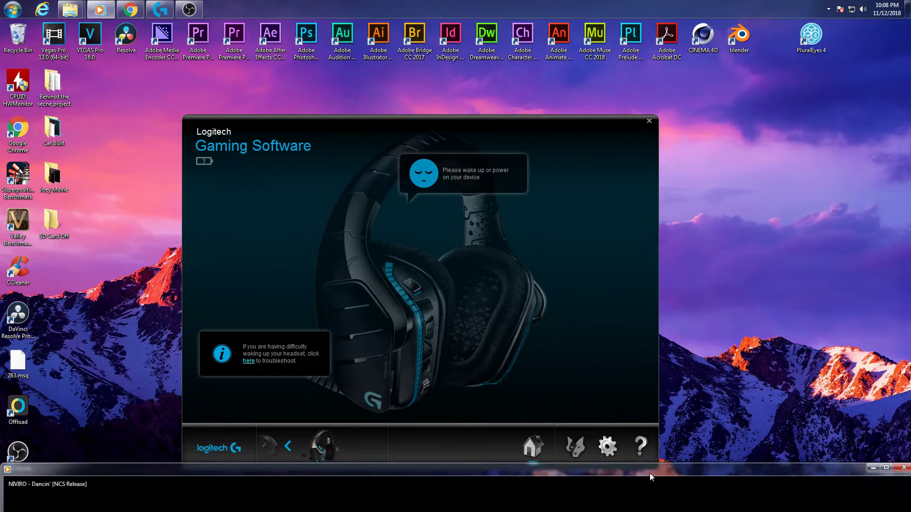
left_click_drag(649, 473, 584, 221)
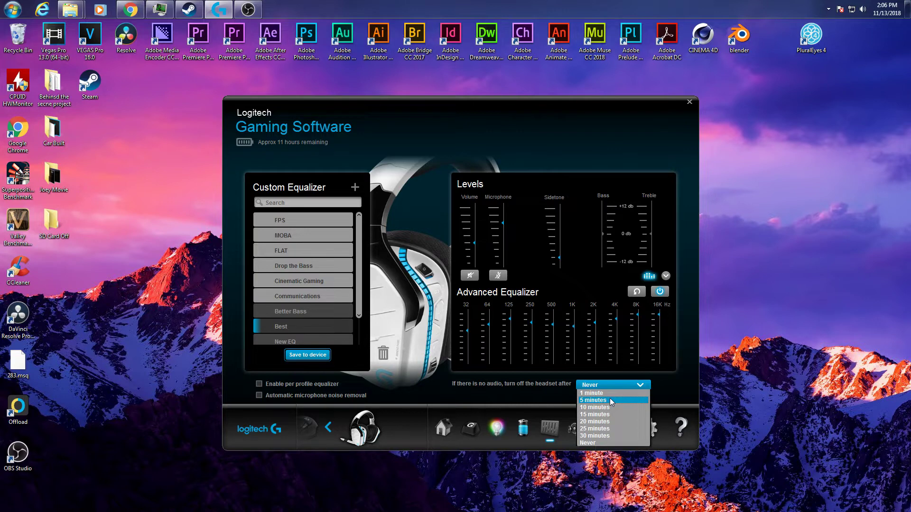
left_click(610, 402)
- Return to the headset overview and launch a new Google Chrome window
left_click(443, 428)
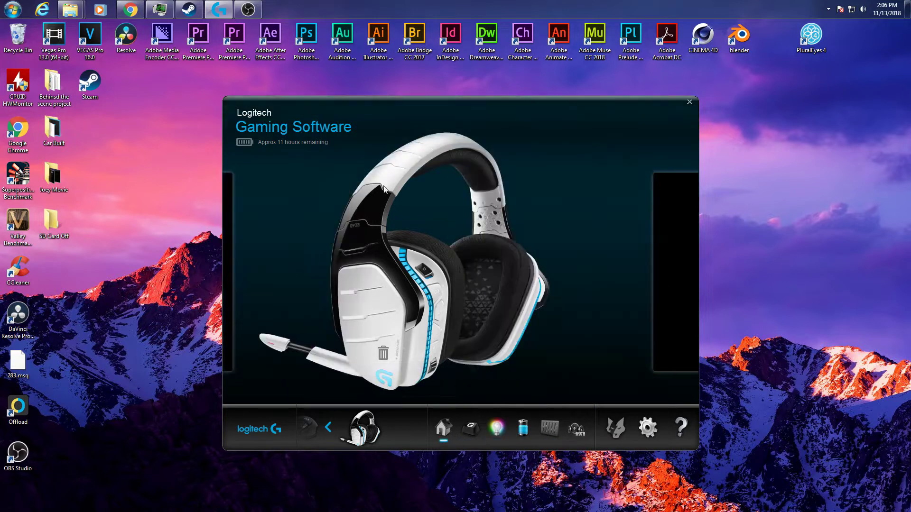
right_click(129, 9)
left_click(121, 124)
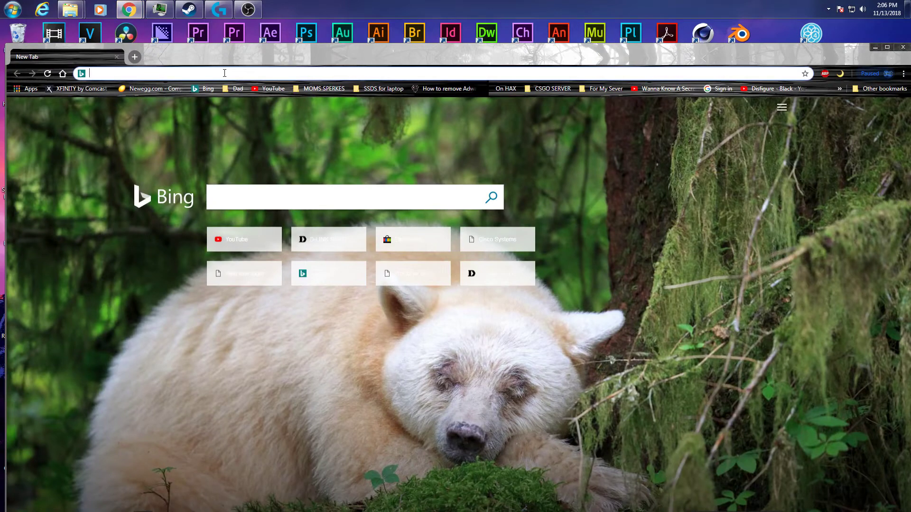
type("1")
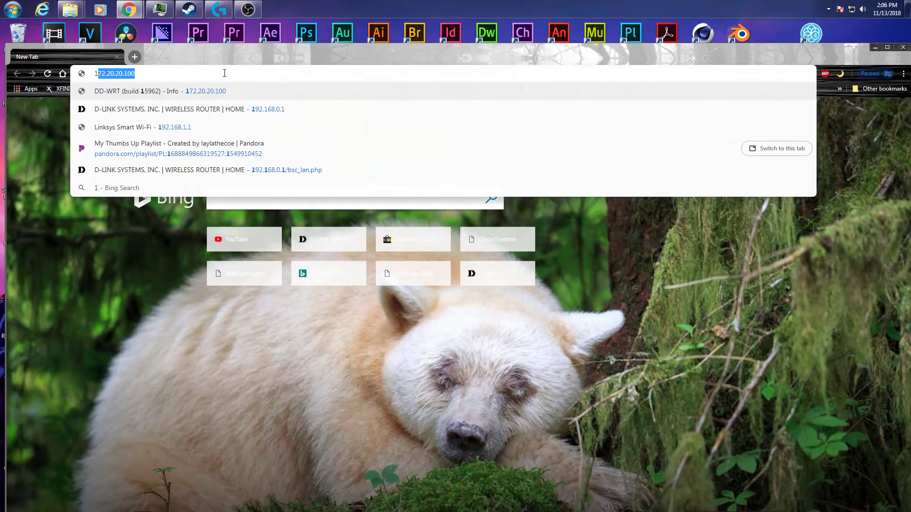
type("92.168")
- Go to 192.168.0.1 to load the D-Link router's setup page
key("Return")
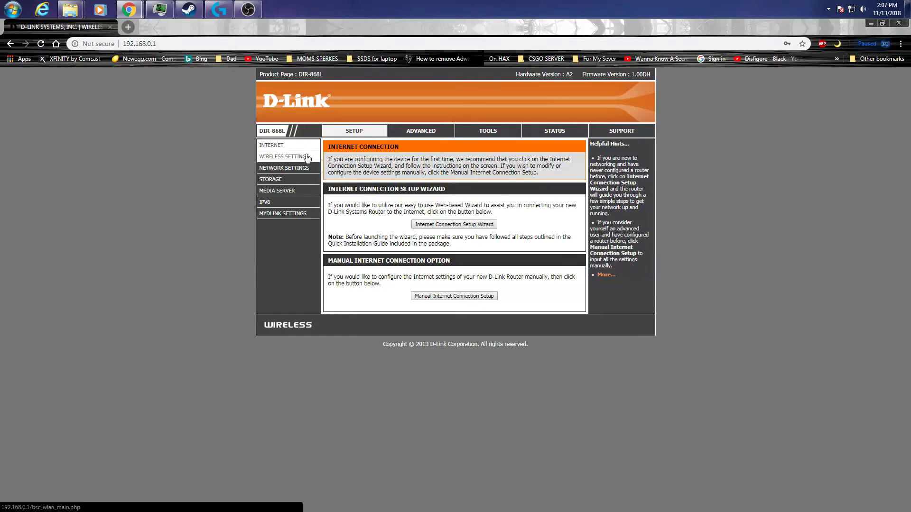
- Open the router's Wireless Settings, then Manual Wireless Connection Setup
left_click(306, 156)
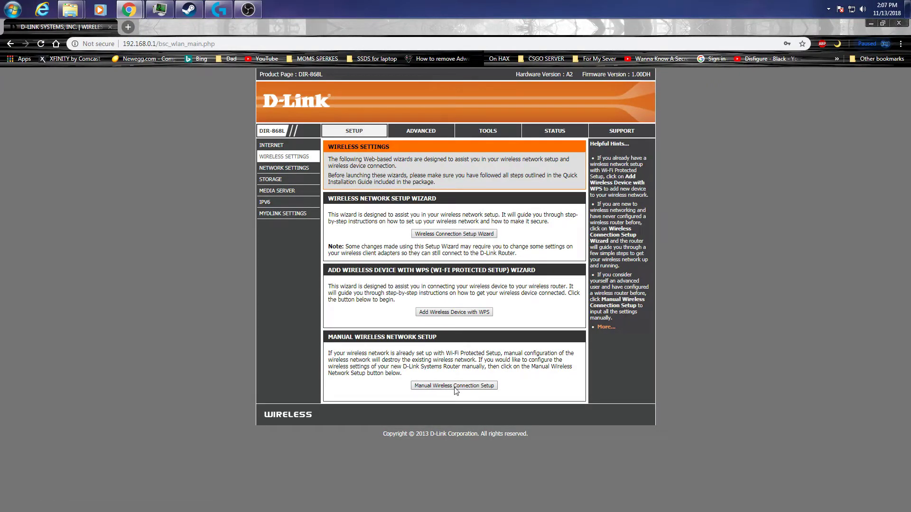
left_click(456, 386)
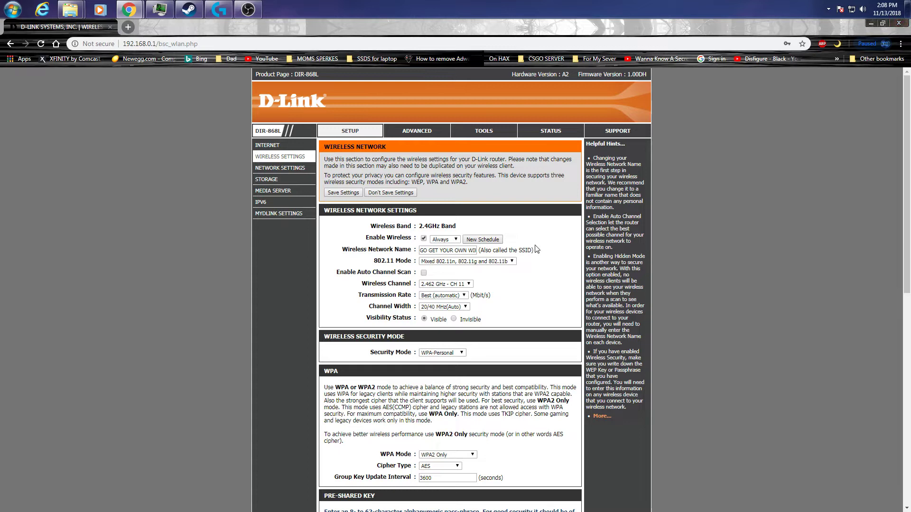
left_click(466, 284)
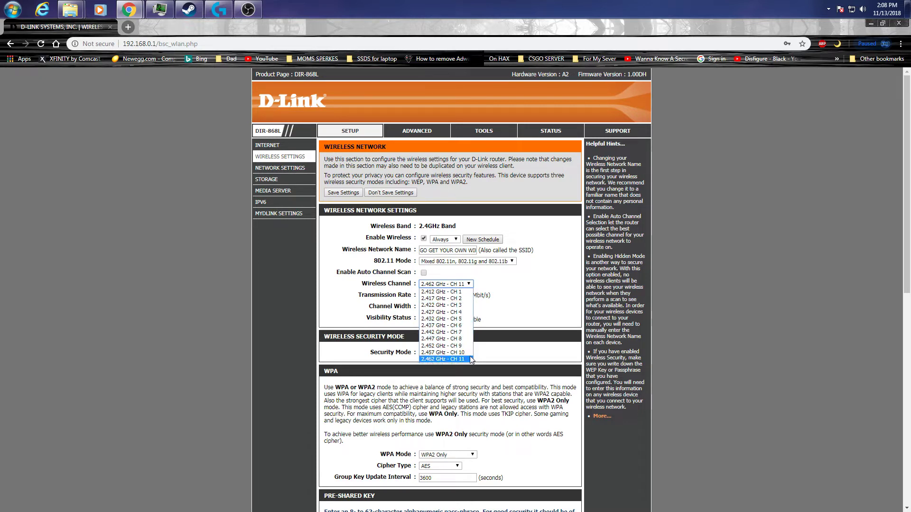
left_click(498, 313)
left_click(466, 284)
left_click(538, 318)
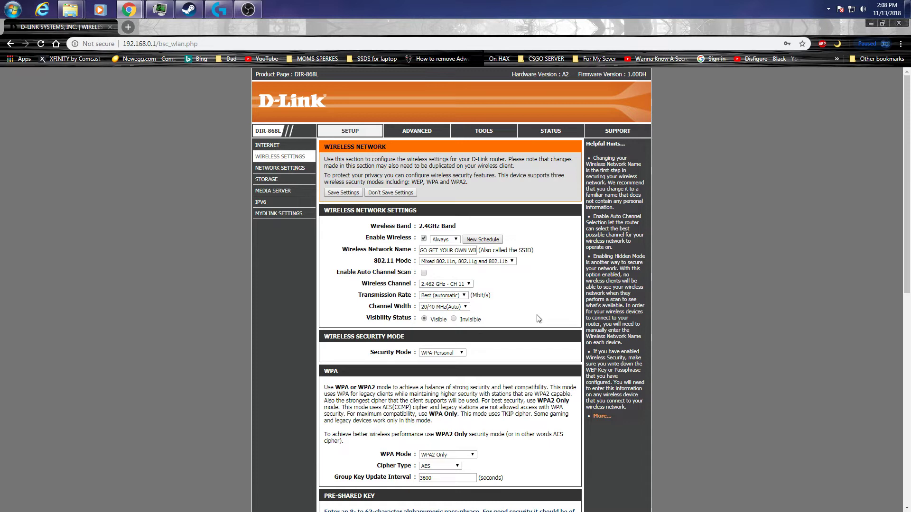
left_click(460, 284)
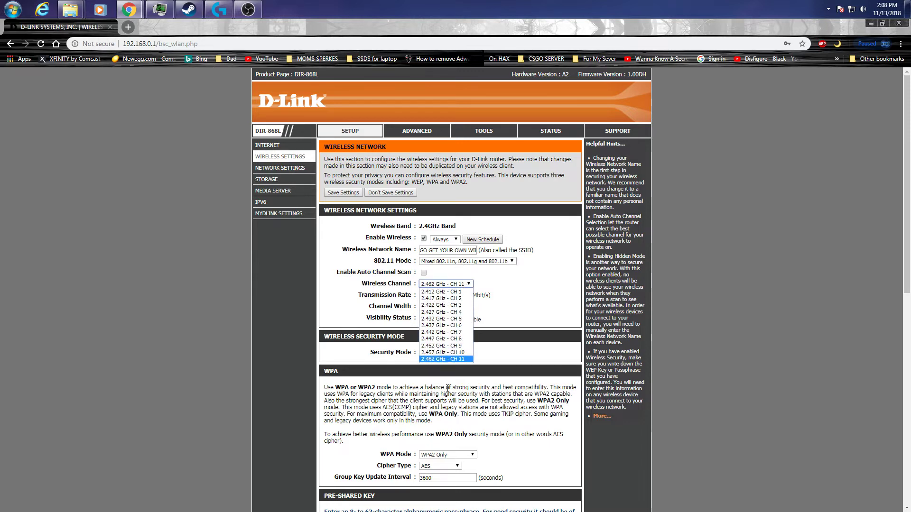
left_click(502, 313)
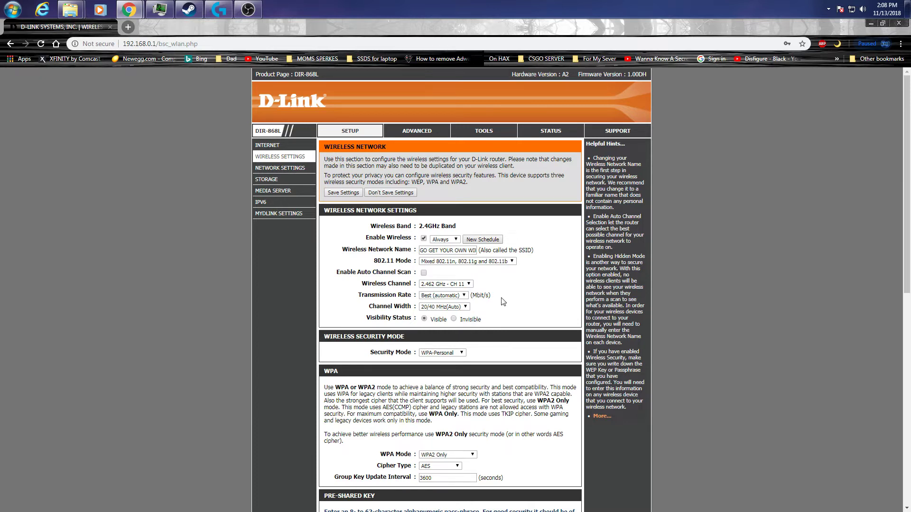
left_click(469, 284)
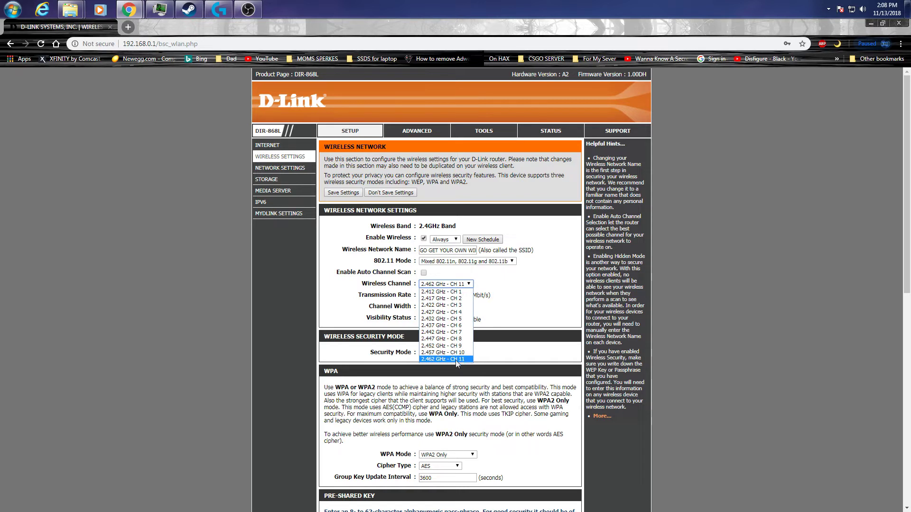
left_click(564, 285)
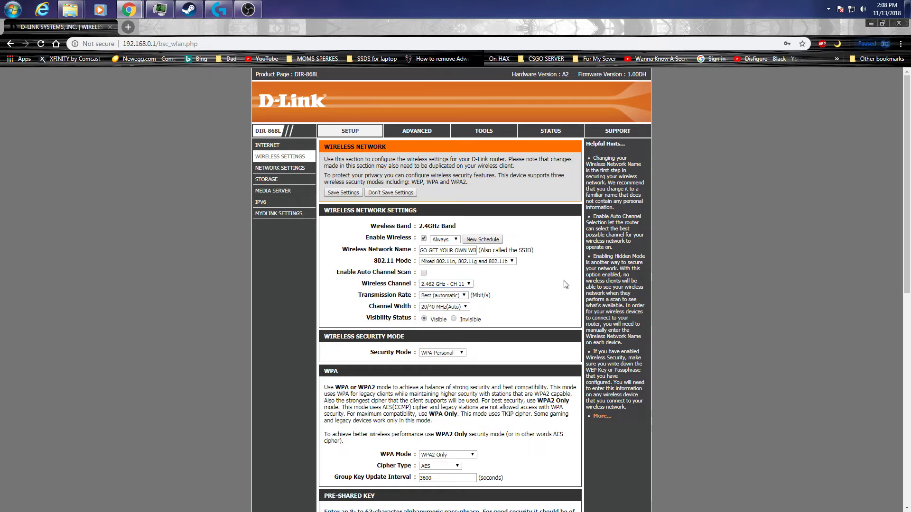